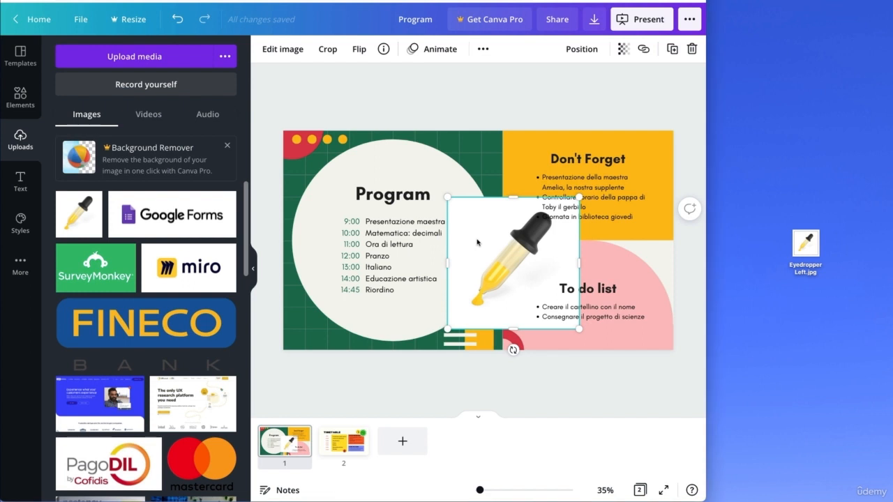
# Step: Delete the eyedropper image from the Program slide
pyautogui.press('Delete')
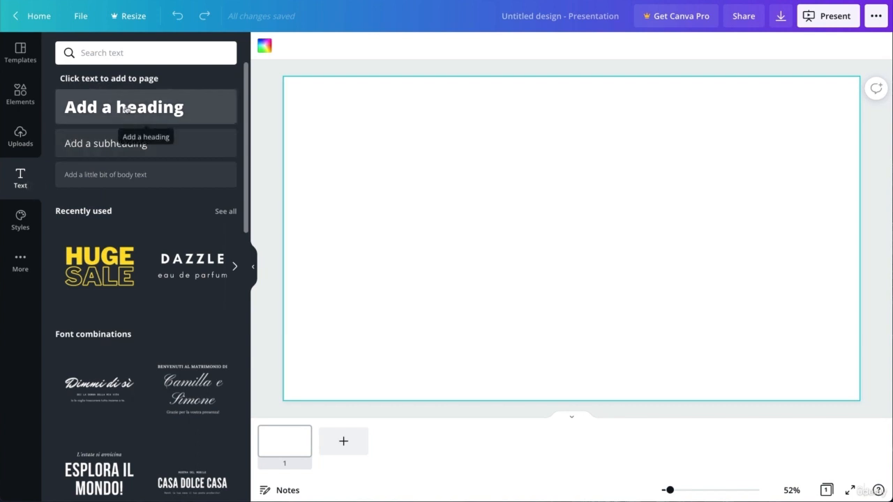
# Step: Place a heading, a subheading and a body text box one below another on the blank page
pyautogui.moveTo(119, 108); pyautogui.dragTo(425, 112)
pyautogui.moveTo(136, 143); pyautogui.dragTo(456, 182)
pyautogui.moveTo(139, 175); pyautogui.dragTo(458, 251)
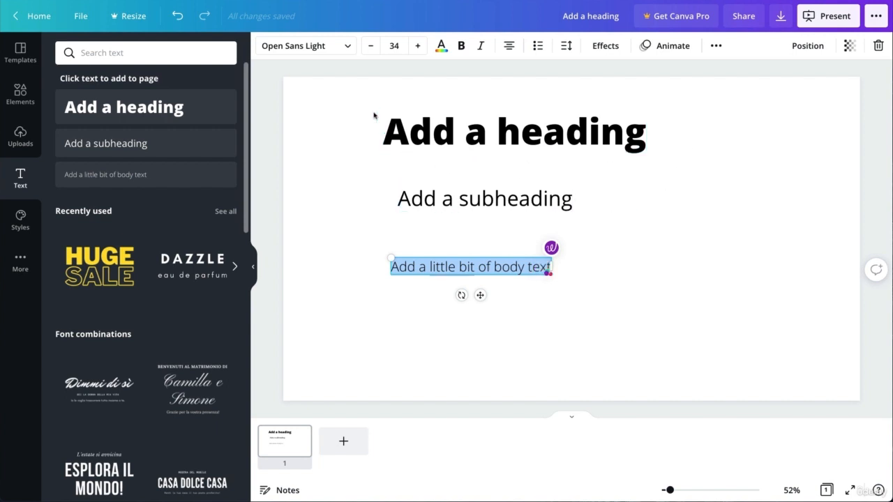
# Step: Search the fonts for "lato" and set the heading's font to Lato Bold
pyautogui.click(411, 126)
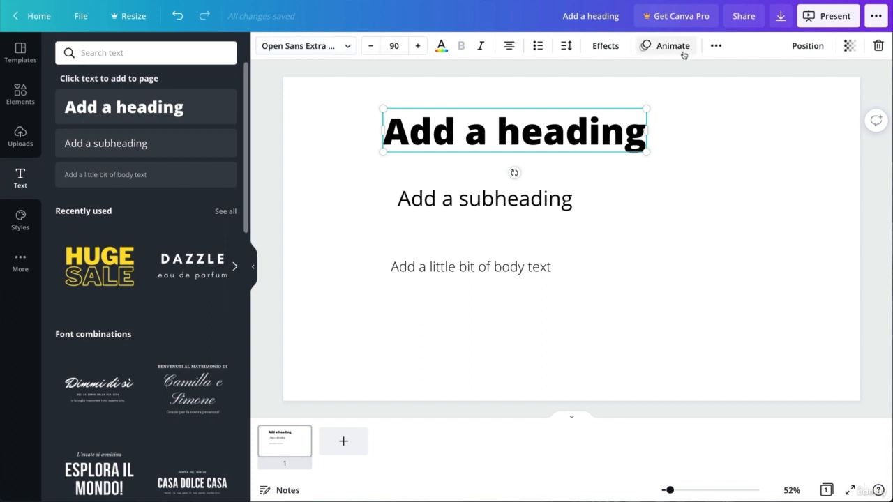
pyautogui.click(302, 55)
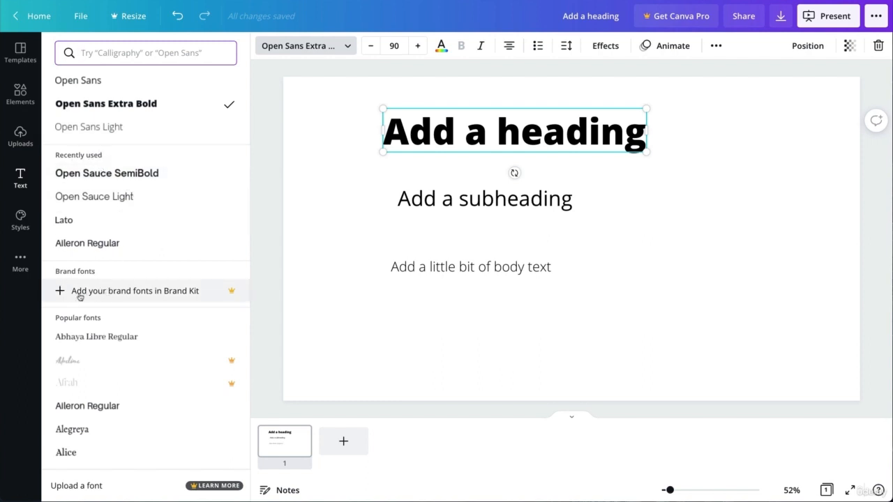
pyautogui.scroll(-1, 80, 297)
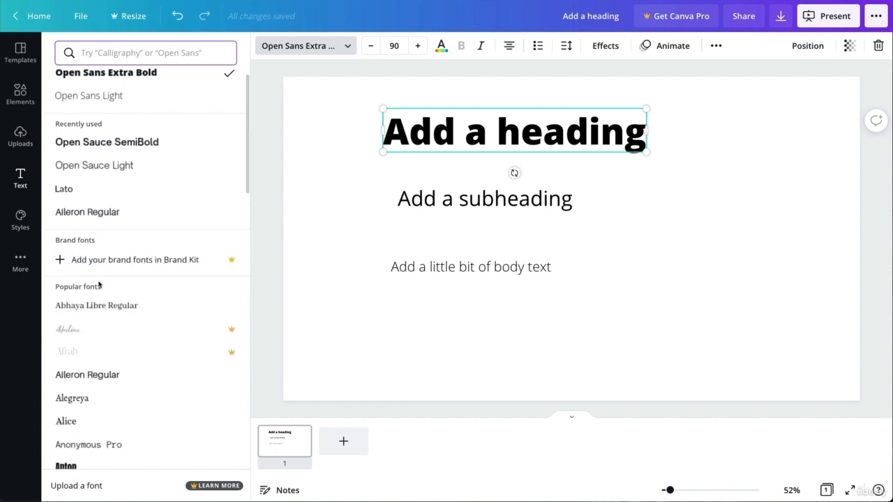
pyautogui.scroll(-3, 112, 284)
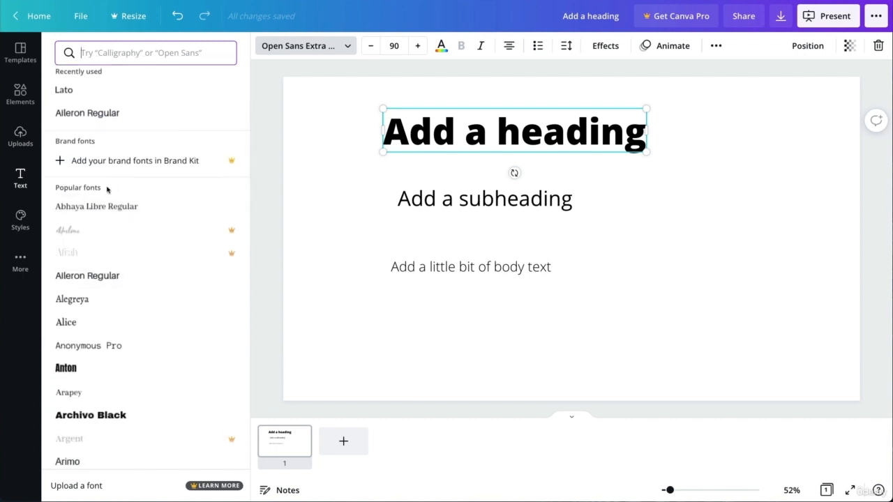
pyautogui.scroll(-11, 117, 193)
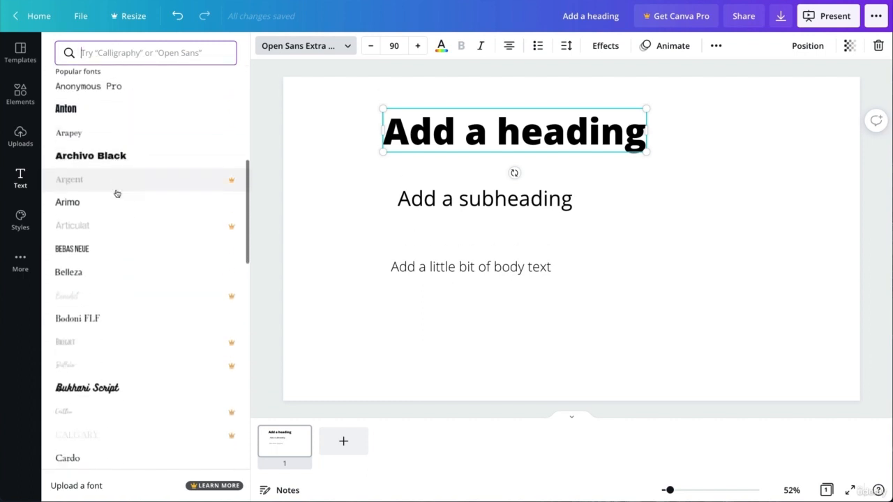
pyautogui.scroll(-3, 115, 194)
pyautogui.scroll(7, 113, 196)
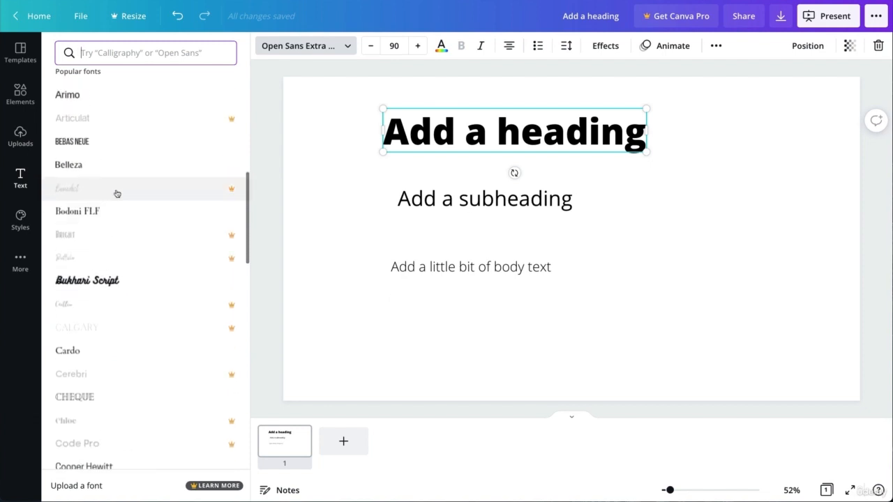
pyautogui.scroll(5, 112, 196)
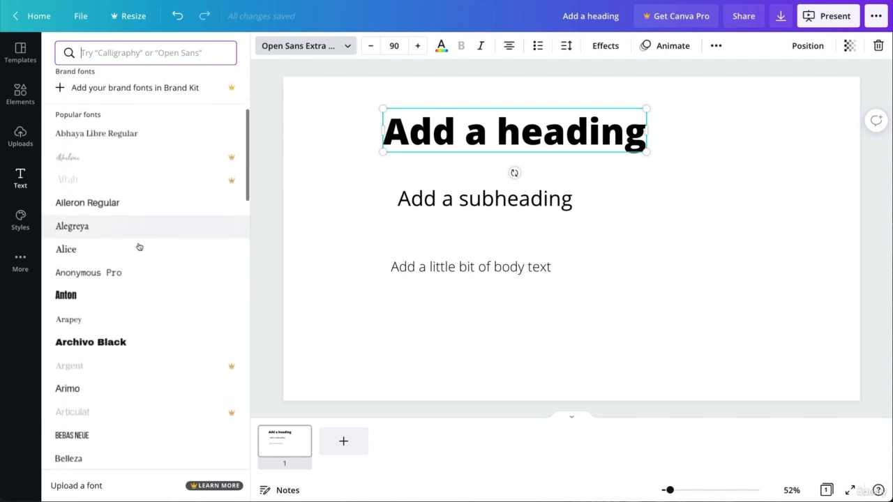
pyautogui.scroll(5, 120, 238)
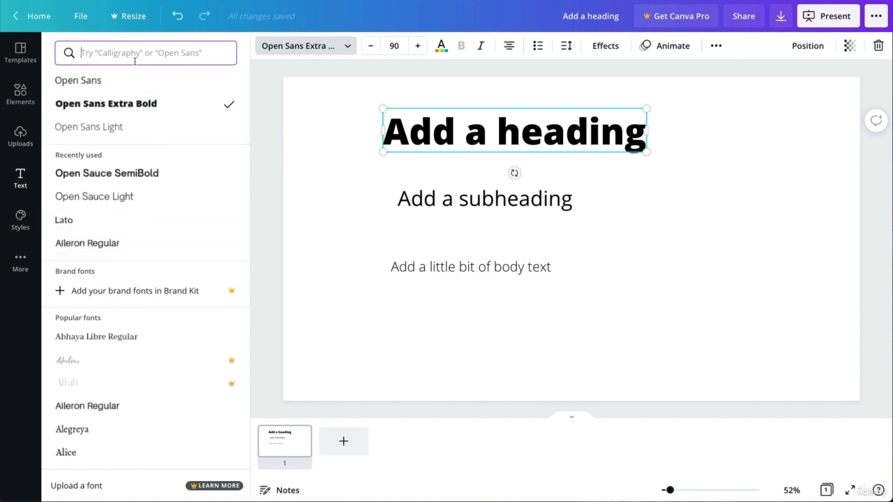
pyautogui.write('lato')
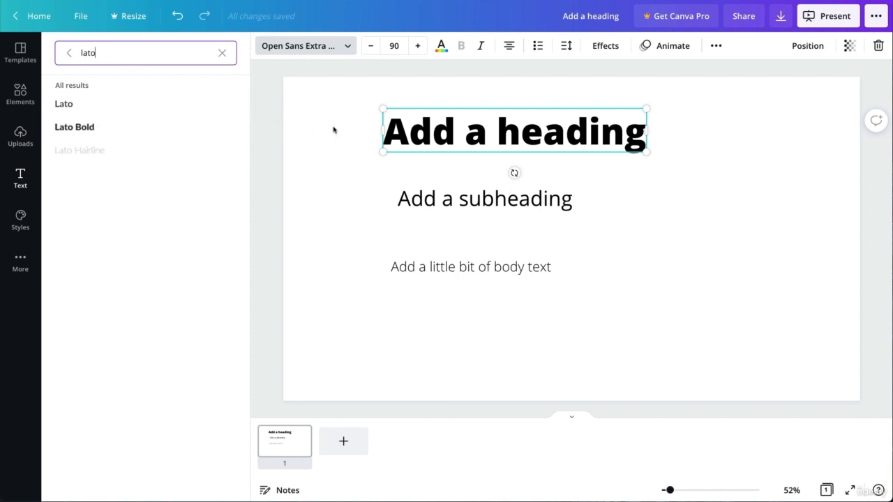
pyautogui.click(103, 108)
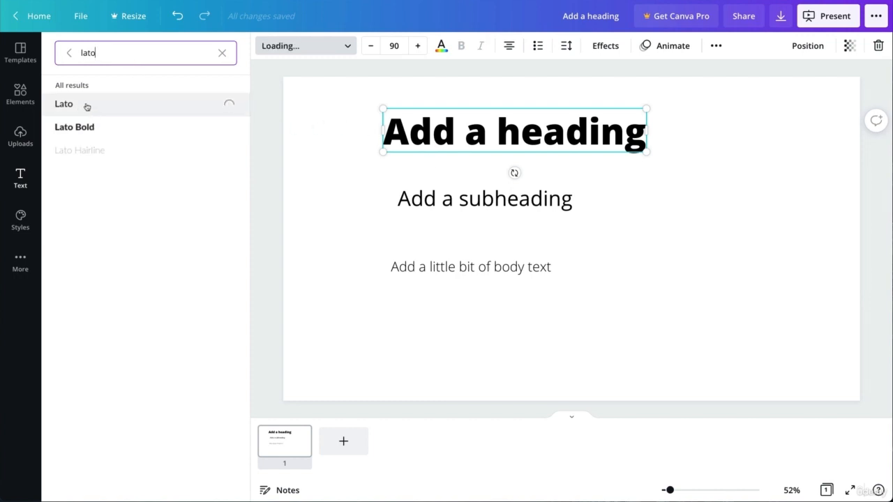
pyautogui.click(86, 126)
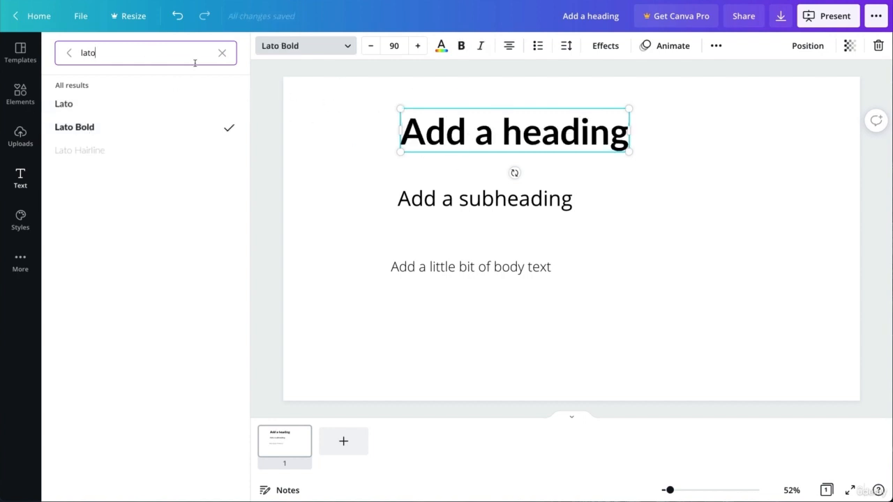
pyautogui.click(222, 53)
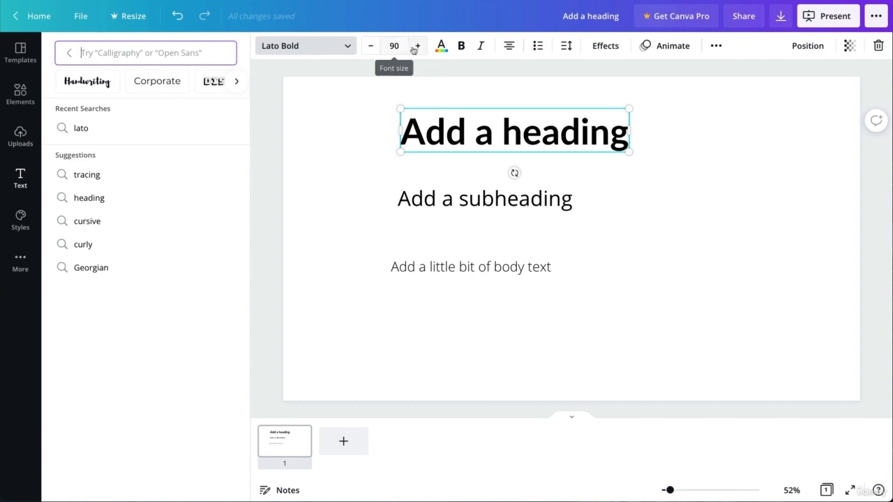
# Step: Raise the heading's font size to 93 in single increments, and lower it to 89
pyautogui.click(417, 46)
pyautogui.click(417, 46)
pyautogui.click(417, 46)
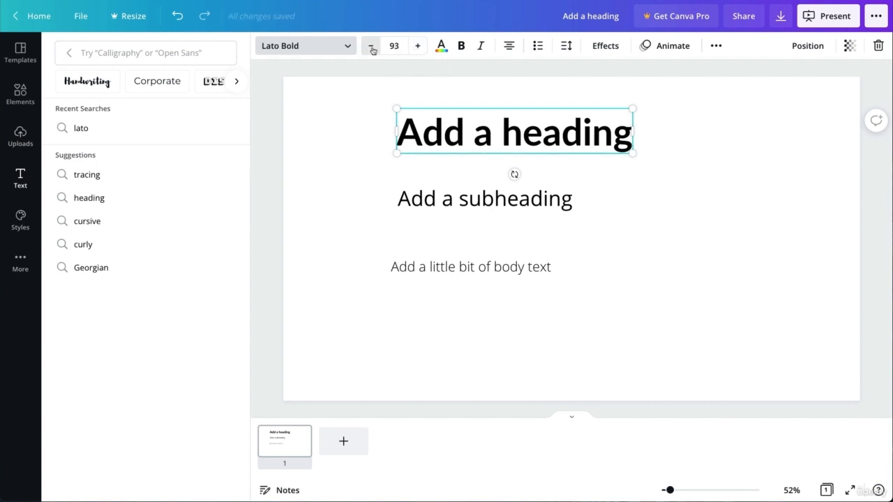
pyautogui.click(371, 46)
pyautogui.click(371, 46)
pyautogui.click(371, 46)
pyautogui.click(371, 46)
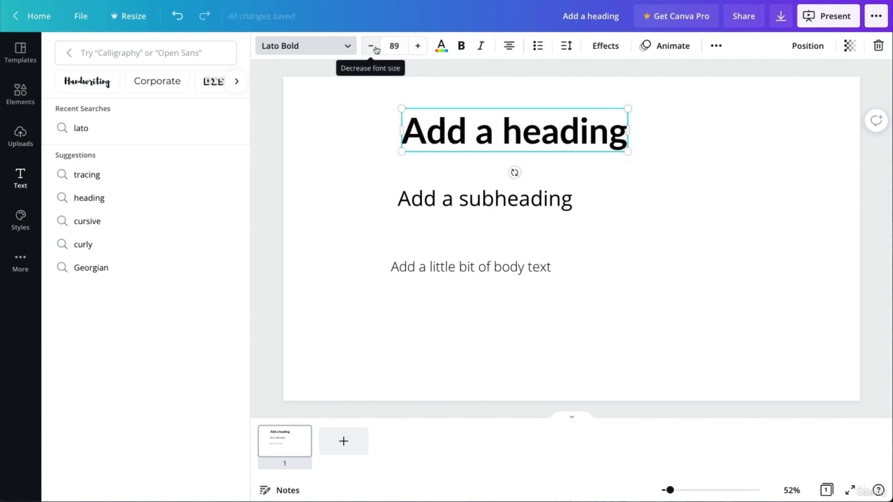
# Step: Set the heading's font size to the preset value 72
pyautogui.click(394, 46)
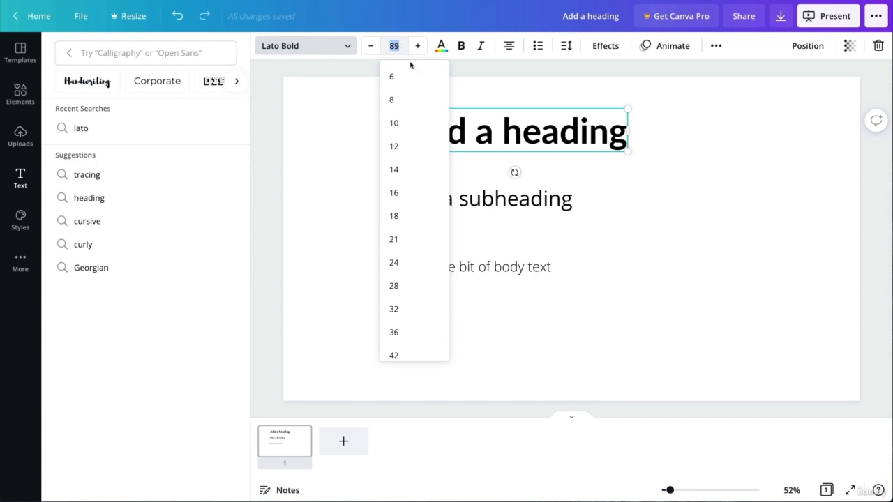
pyautogui.scroll(-3, 417, 225)
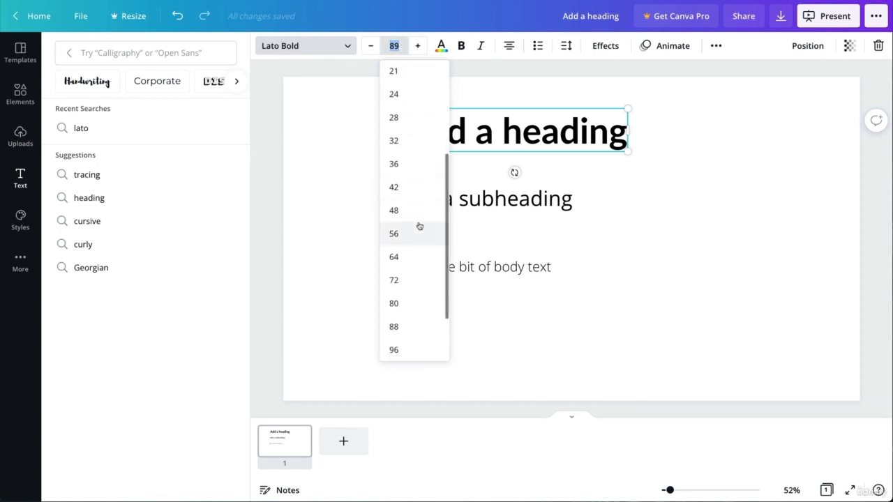
pyautogui.click(420, 276)
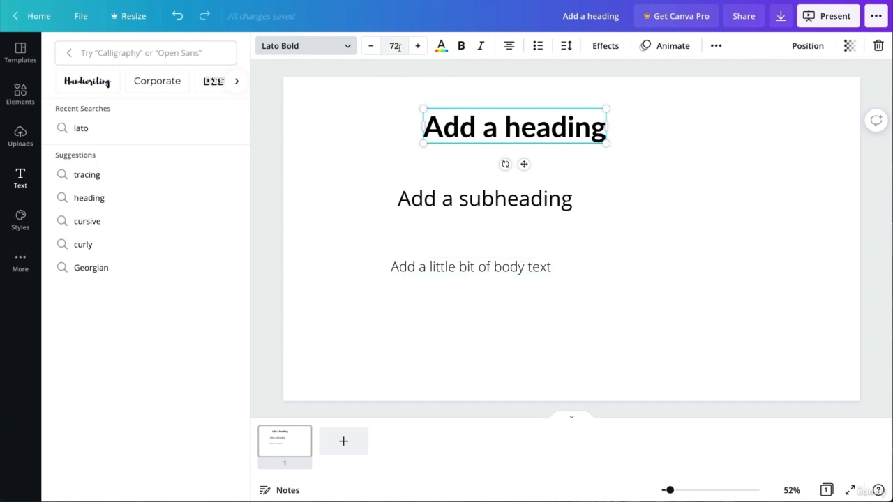
# Step: Try light blue and dark violet from the default colors on the heading text
pyautogui.click(442, 47)
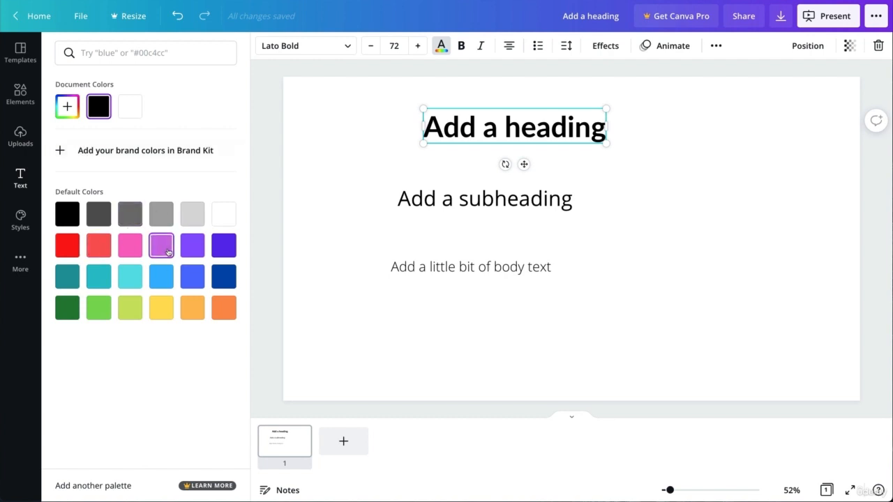
pyautogui.click(162, 278)
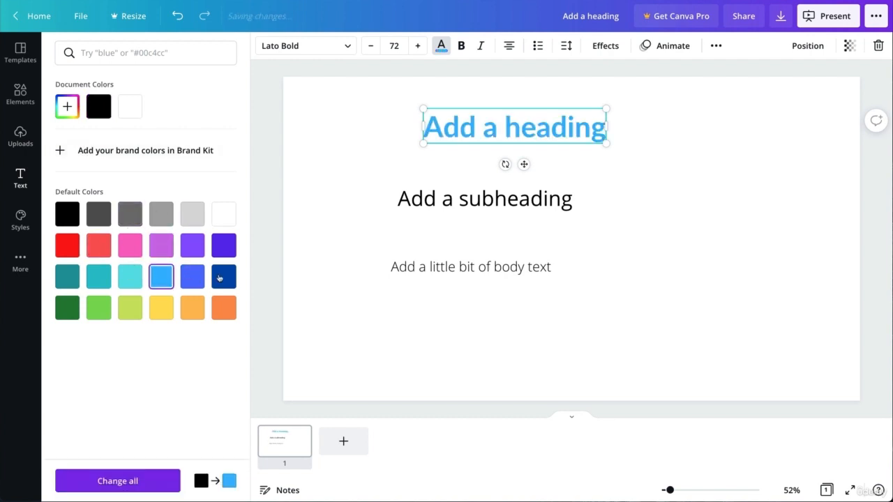
pyautogui.click(220, 246)
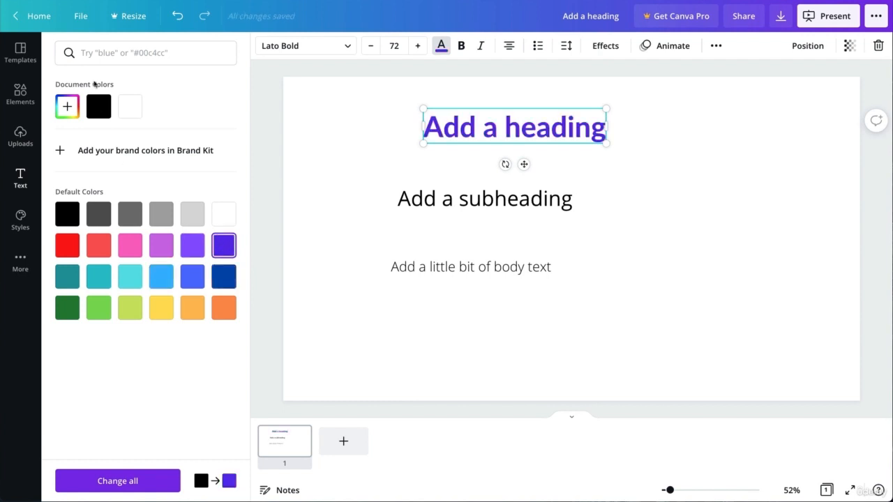
# Step: Give the heading text the custom blue color #0012FF
pyautogui.click(67, 106)
pyautogui.moveTo(173, 206); pyautogui.dragTo(164, 206)
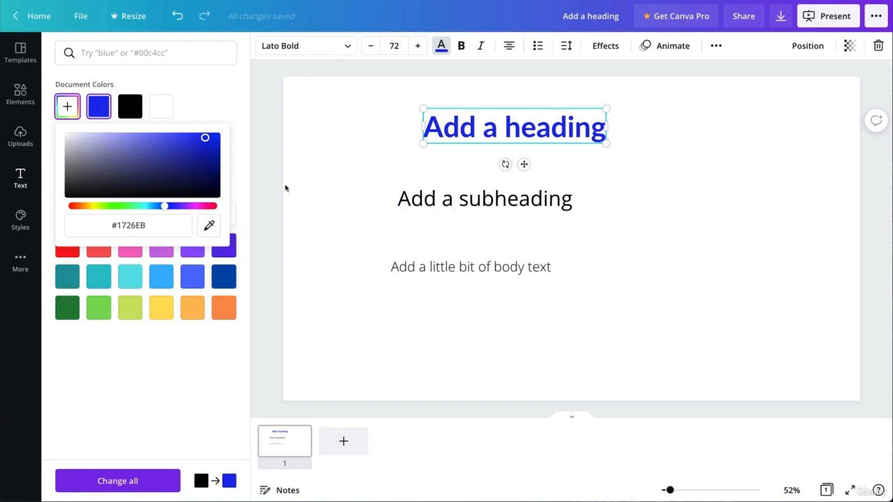
pyautogui.moveTo(193, 157); pyautogui.dragTo(231, 120)
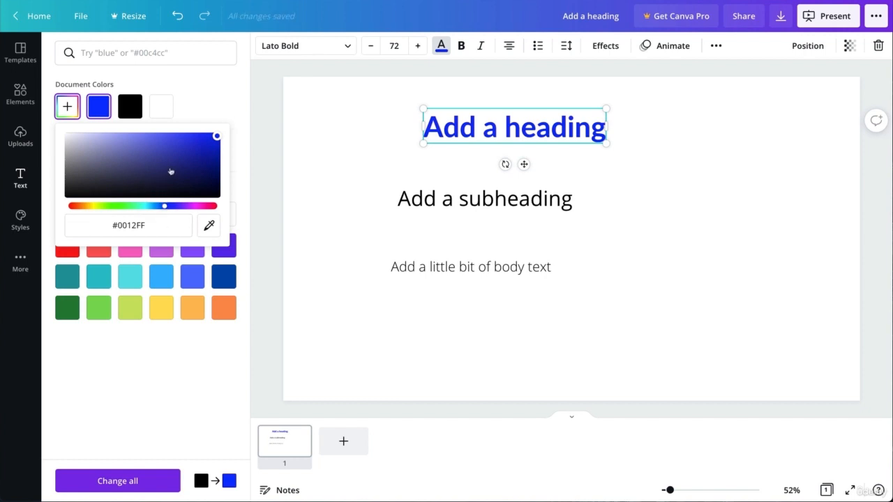
pyautogui.click(217, 97)
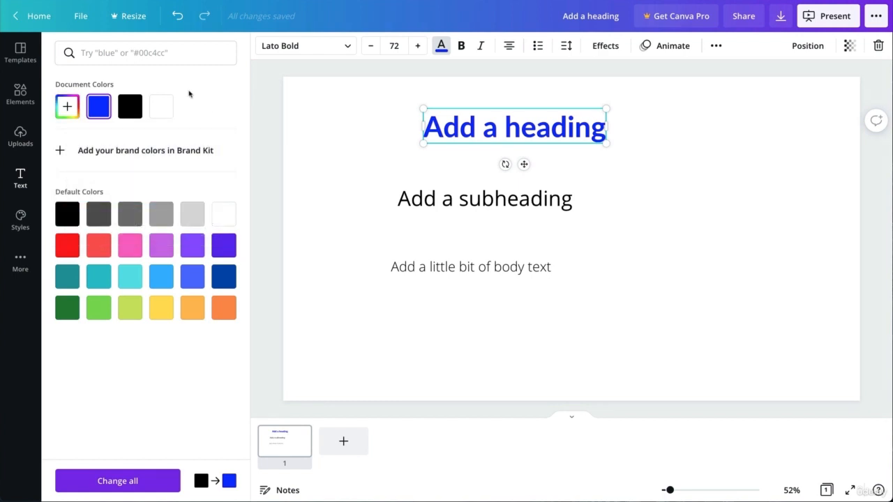
# Step: Make the heading text bold and italic
pyautogui.click(461, 47)
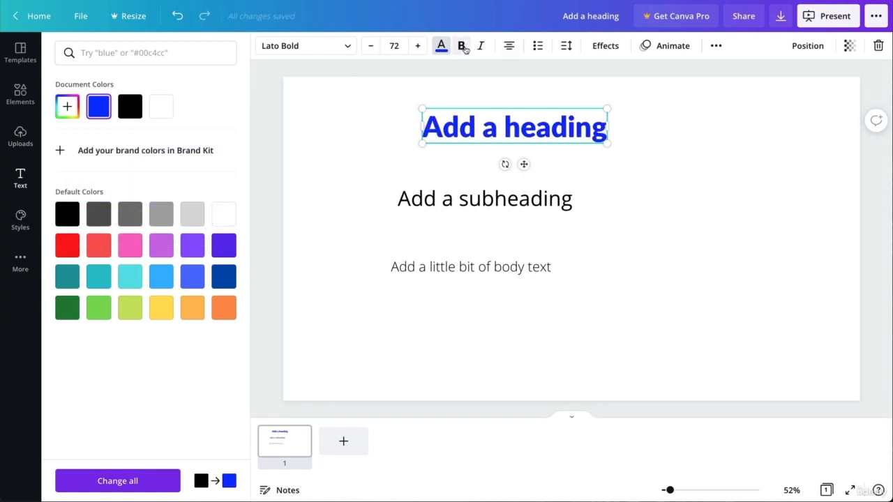
pyautogui.click(481, 49)
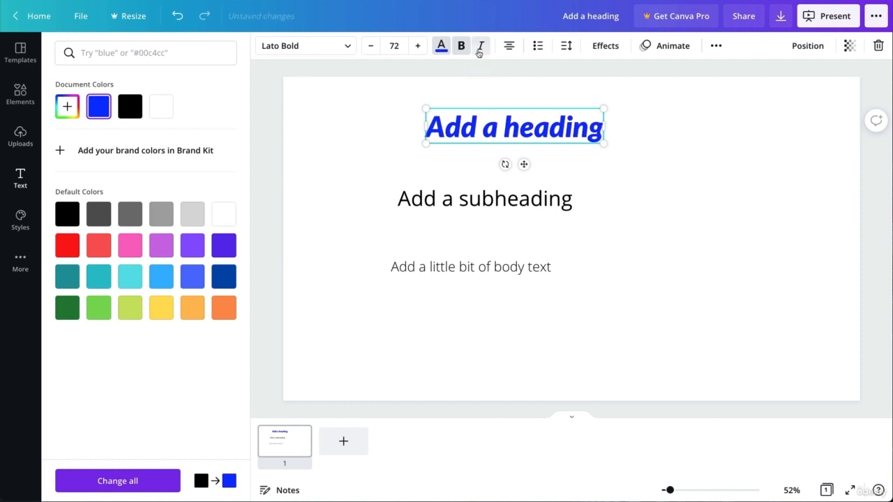
# Step: Cycle the heading through the text alignment options, finishing with left alignment
pyautogui.click(510, 47)
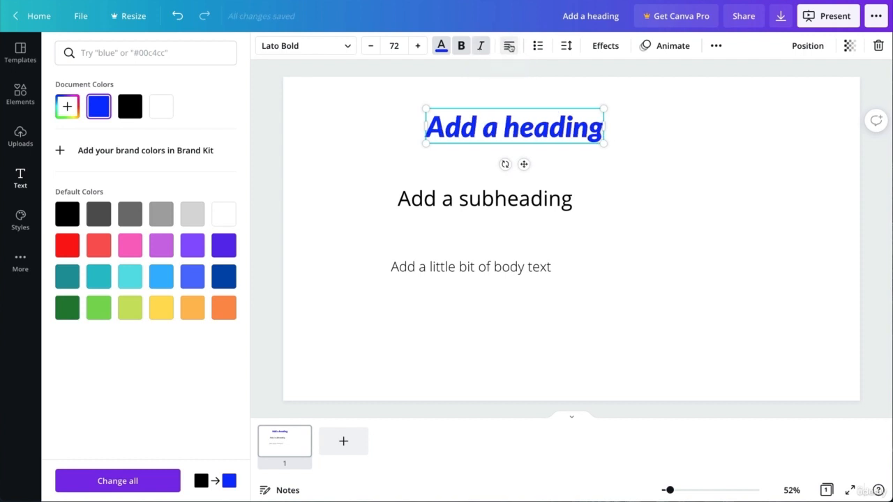
pyautogui.click(510, 48)
pyautogui.click(510, 51)
pyautogui.click(511, 51)
pyautogui.click(511, 50)
pyautogui.click(511, 53)
pyautogui.click(509, 52)
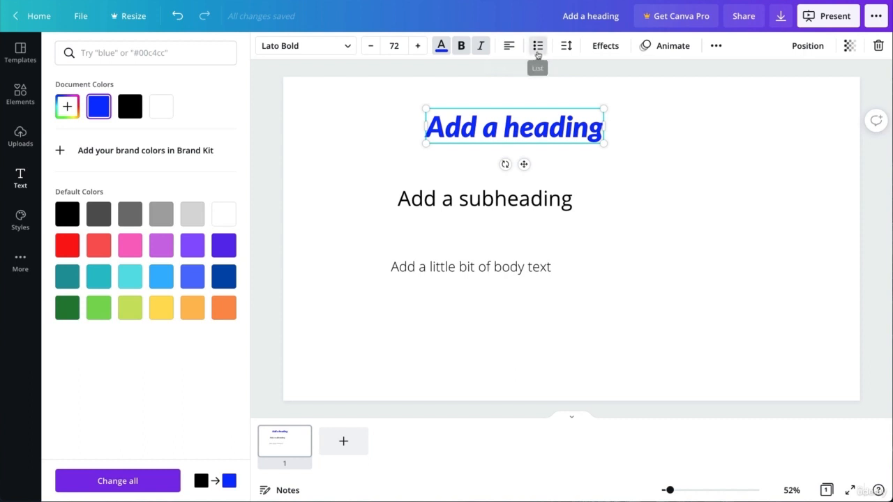
# Step: Try bulleted and numbered list formatting on the heading, remove it, and open the heading's spacing settings
pyautogui.click(538, 54)
pyautogui.click(537, 50)
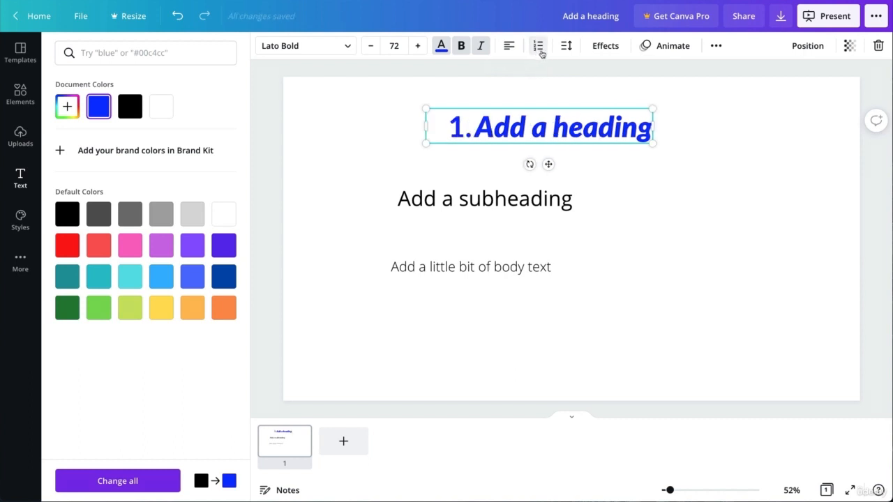
pyautogui.click(539, 52)
pyautogui.click(568, 49)
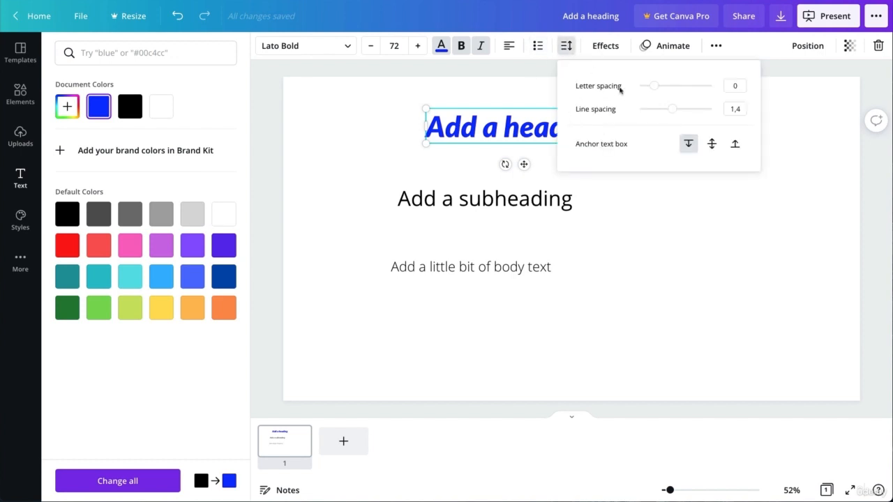
# Step: Replace the body text with the copied Lorem Ipsum paragraph and move its box clear of the heading and subheading
pyautogui.click(452, 271)
pyautogui.click(452, 271)
pyautogui.press('BackSpace')
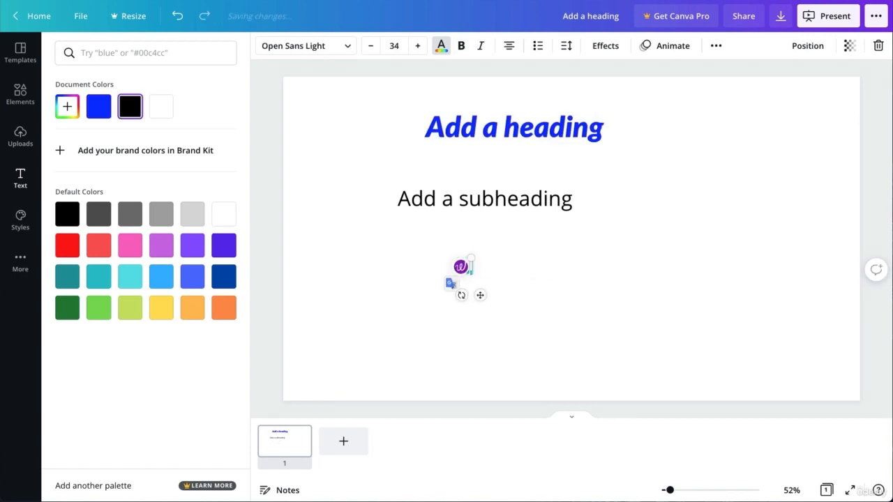
pyautogui.hotkey('ctrl', 'v')
pyautogui.moveTo(552, 305); pyautogui.dragTo(497, 342)
# Step: Delete the heading and subheading together, and move the Lorem Ipsum paragraph to the middle of the page
pyautogui.moveTo(661, 120); pyautogui.dragTo(399, 242)
pyautogui.press('Delete')
pyautogui.moveTo(423, 313); pyautogui.dragTo(517, 182)
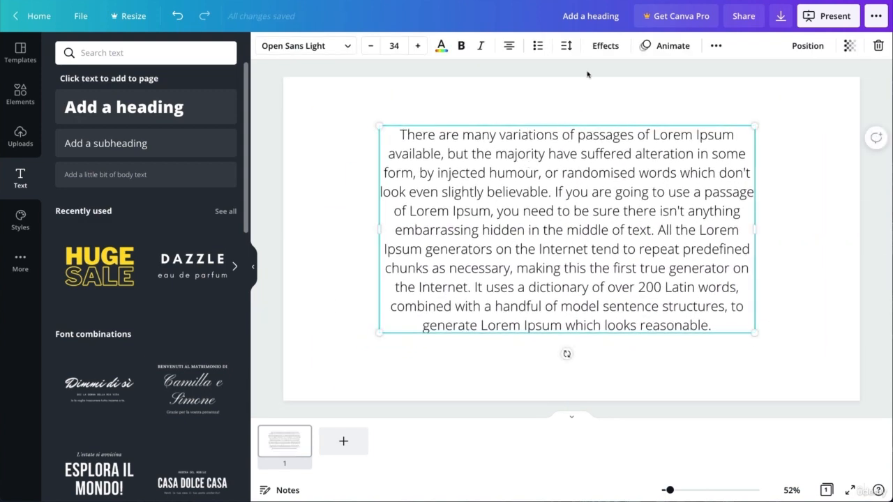
# Step: Set the Lorem Ipsum paragraph's letter spacing to 181
pyautogui.click(565, 50)
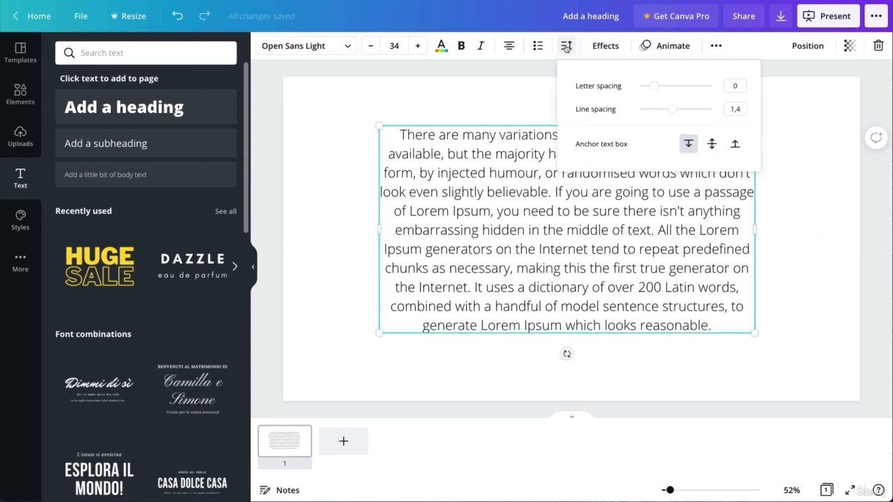
pyautogui.moveTo(655, 91); pyautogui.dragTo(667, 86)
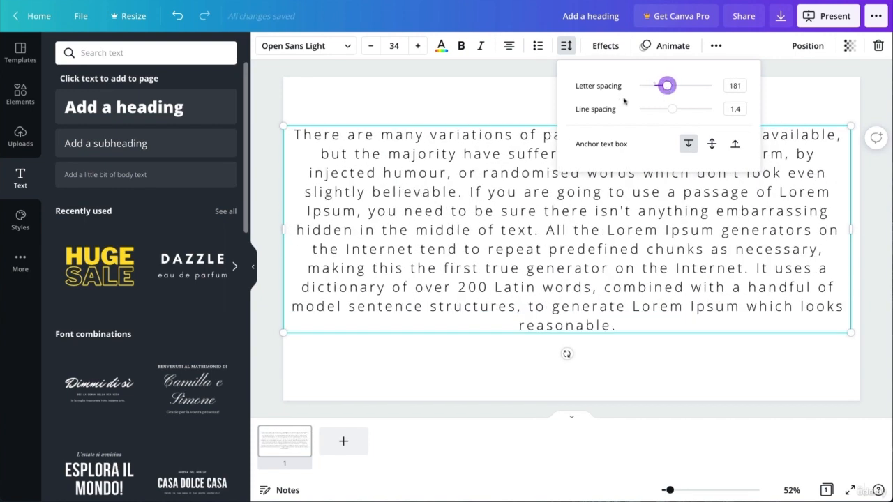
# Step: Set the Lorem Ipsum paragraph's letter spacing to 37 and line spacing to 1.58, and anchor its text box to the bottom
pyautogui.moveTo(674, 88); pyautogui.dragTo(677, 109)
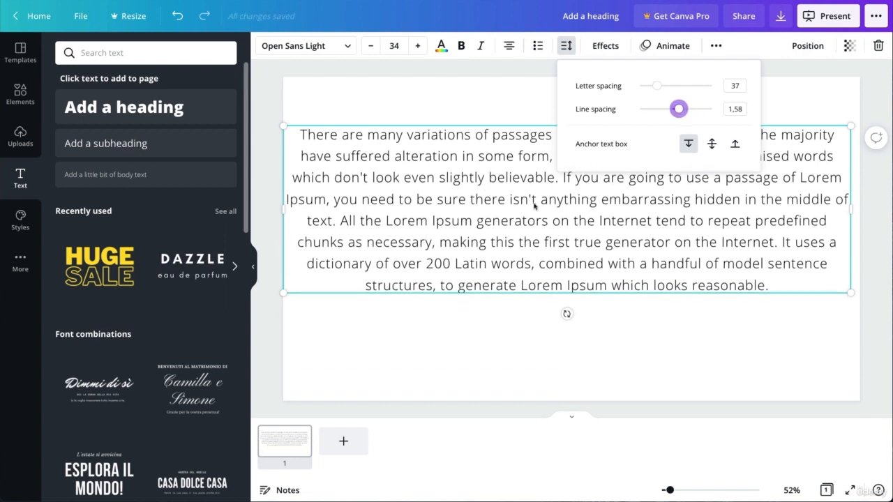
pyautogui.click(713, 145)
pyautogui.click(734, 144)
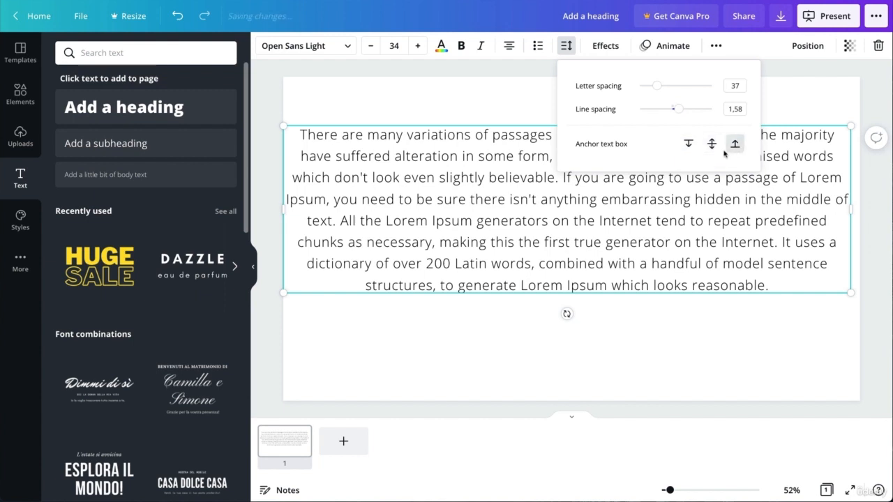
pyautogui.click(571, 293)
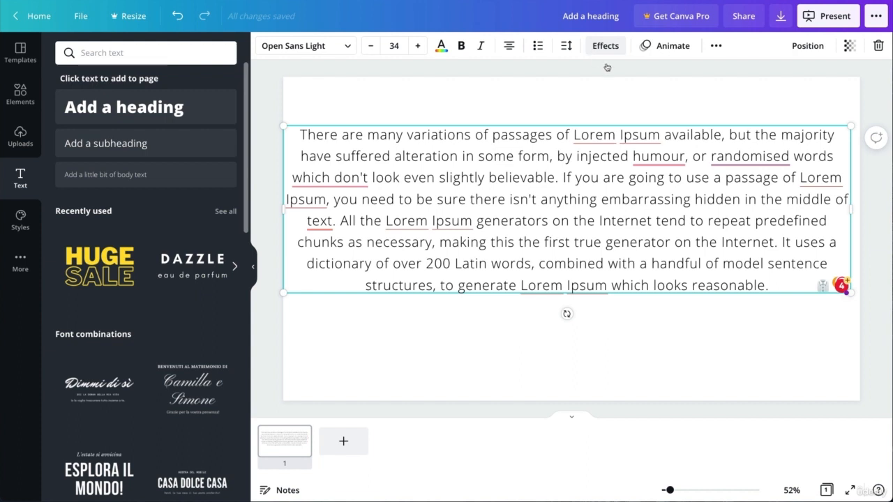
# Step: Delete the Lorem Ipsum paragraph from the page
pyautogui.scroll(-3, 186, 284)
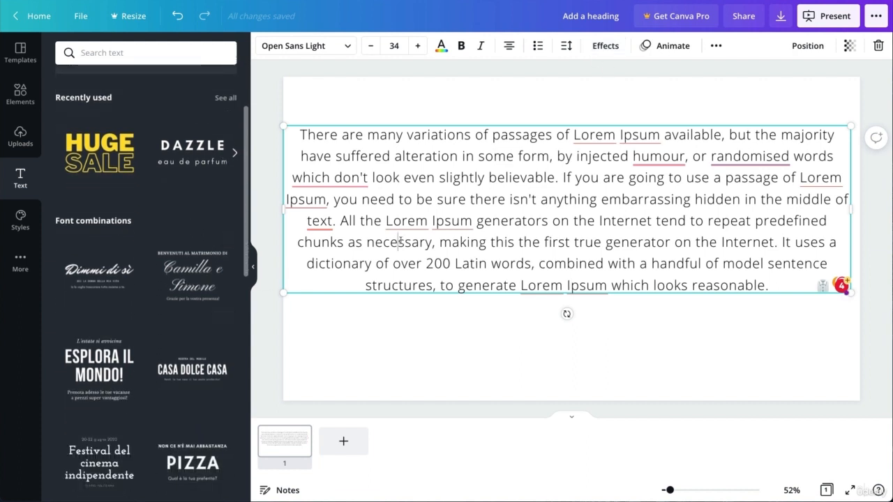
pyautogui.click(395, 361)
pyautogui.click(429, 233)
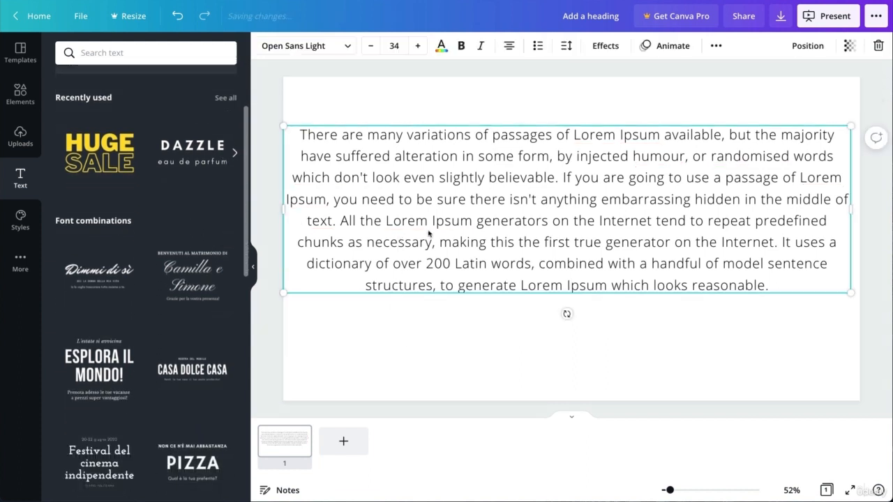
pyautogui.press('Delete')
# Step: Add the "Esplora il mondo!" font combination to the page and remove the letter P from its title
pyautogui.moveTo(118, 361); pyautogui.dragTo(443, 159)
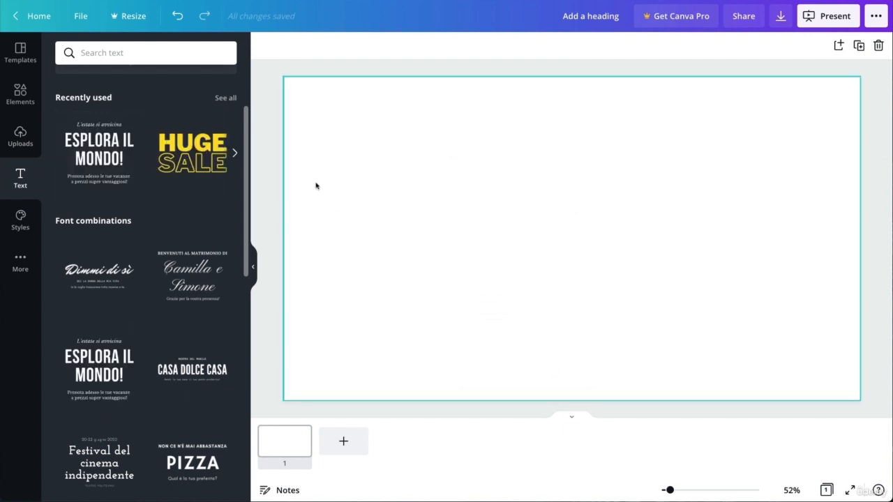
pyautogui.moveTo(641, 156); pyautogui.dragTo(600, 150)
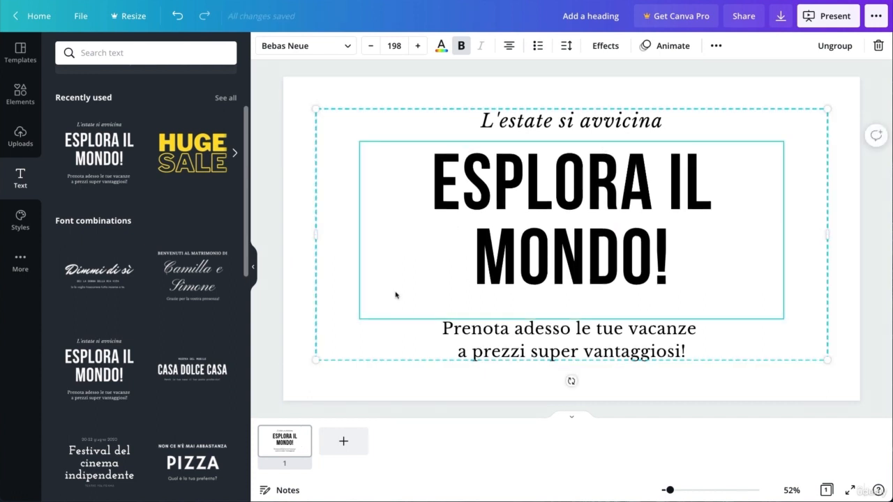
pyautogui.click(512, 215)
pyautogui.press('BackSpace')
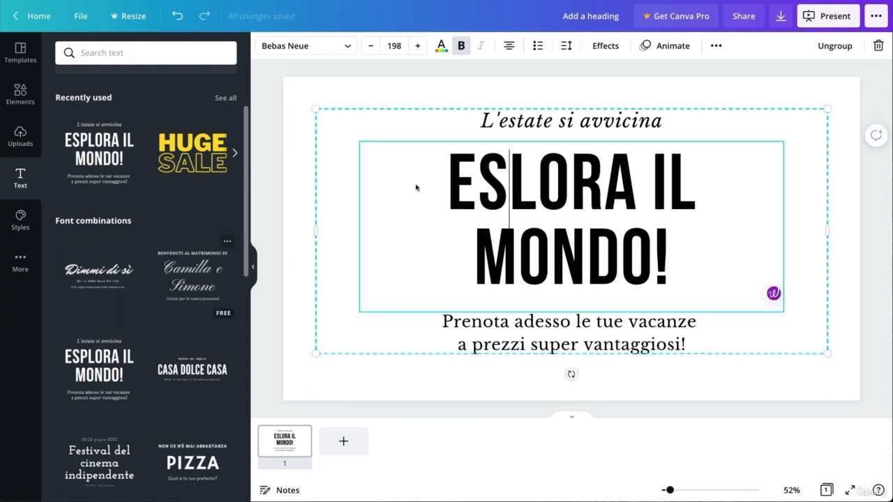
# Step: Delete the "L'estate si avvicina" line, and clear the rest of the font combination from the page
pyautogui.click(447, 99)
pyautogui.click(454, 126)
pyautogui.press('Delete')
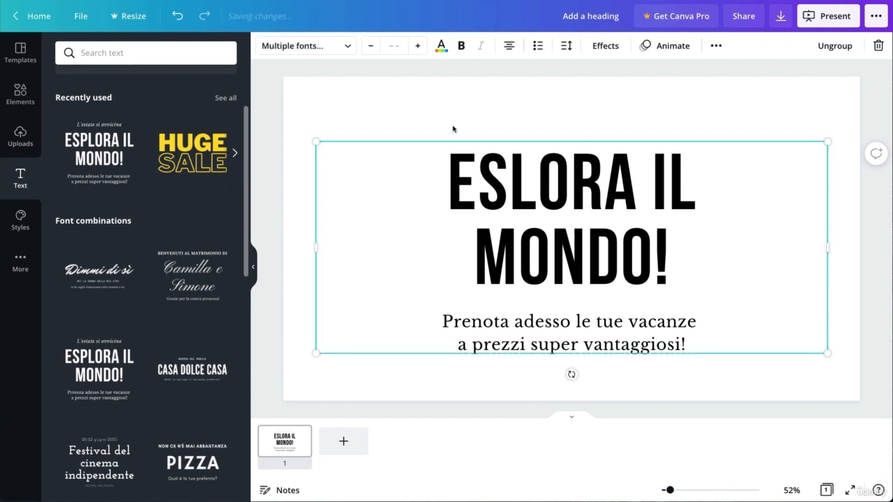
pyautogui.moveTo(337, 110); pyautogui.dragTo(685, 332)
pyautogui.press('Delete')
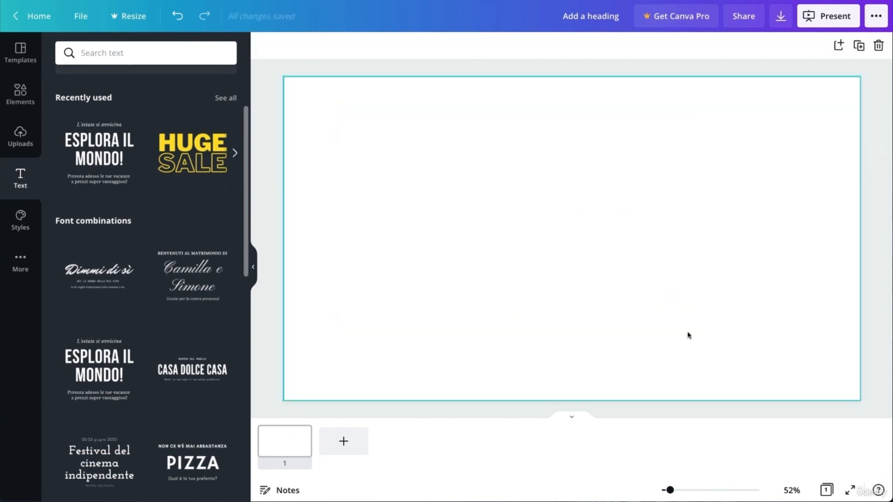
# Step: Add the "Un'estate magica" font combination, scale it down until its title is size 114, and centre it on the page
pyautogui.scroll(-5, 166, 313)
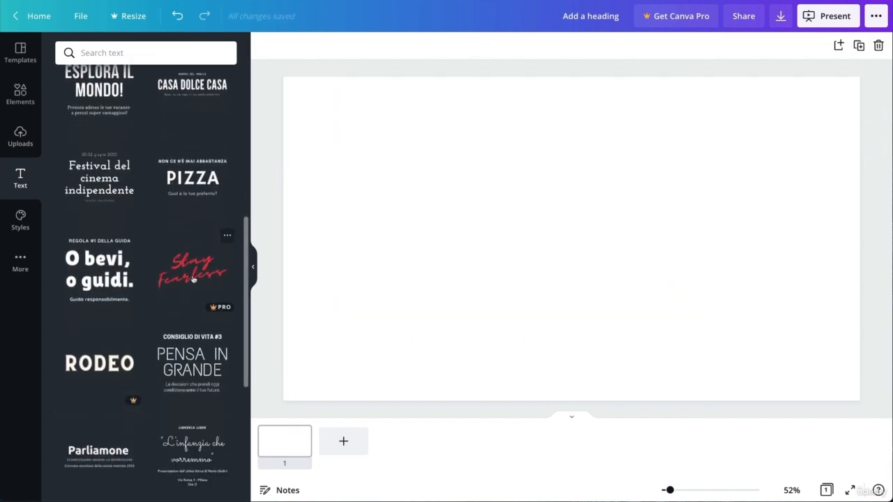
pyautogui.scroll(-2, 147, 326)
pyautogui.scroll(-3, 160, 292)
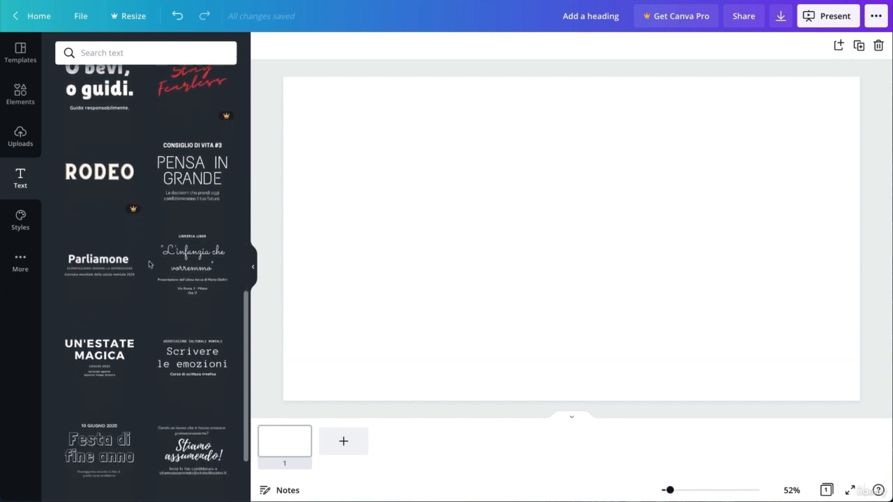
pyautogui.moveTo(134, 321); pyautogui.dragTo(451, 152)
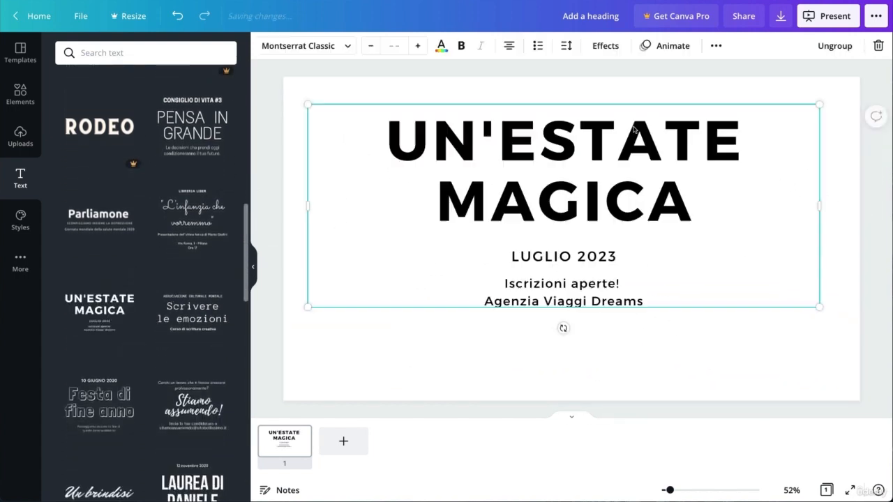
pyautogui.moveTo(824, 109); pyautogui.dragTo(729, 149)
pyautogui.moveTo(601, 192); pyautogui.dragTo(630, 202)
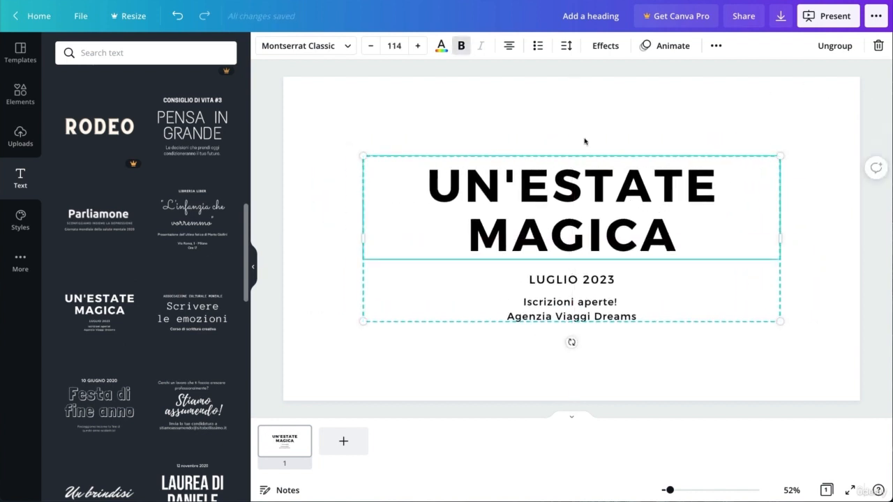
# Step: Apply the Shadow effect to the "Un'estate magica" title with offset 73, direction -52, blur 56 and transparency 29
pyautogui.click(375, 132)
pyautogui.click(525, 196)
pyautogui.click(605, 45)
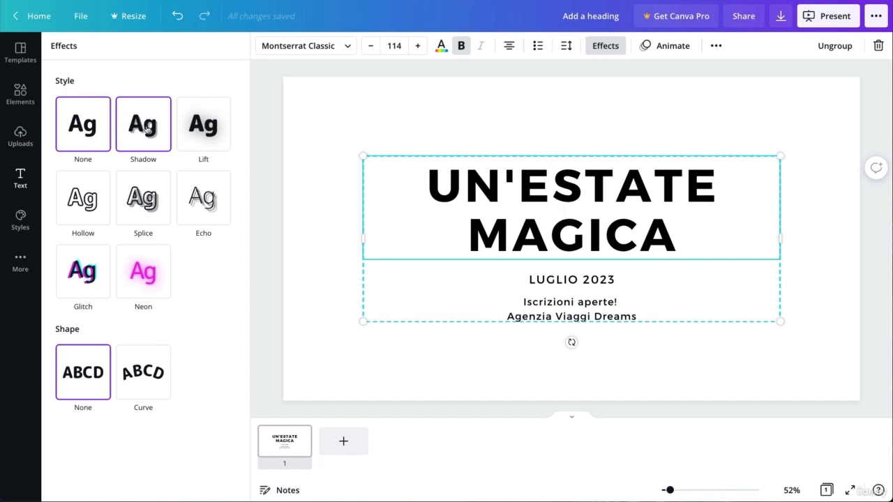
pyautogui.click(146, 131)
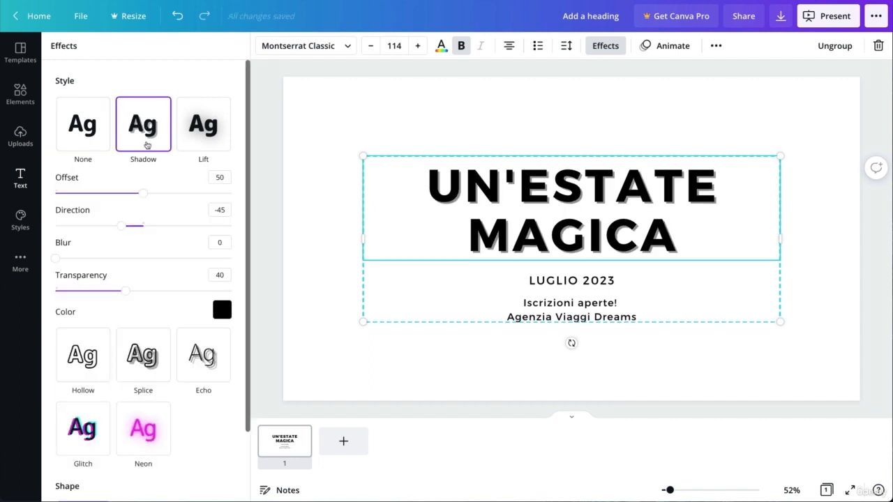
pyautogui.moveTo(144, 195); pyautogui.dragTo(184, 193)
pyautogui.moveTo(125, 226)
pyautogui.mouseDown()
pyautogui.moveTo(230, 225)
pyautogui.moveTo(117, 224)
pyautogui.mouseUp()
pyautogui.moveTo(125, 290); pyautogui.dragTo(106, 289)
pyautogui.moveTo(60, 259); pyautogui.dragTo(155, 258)
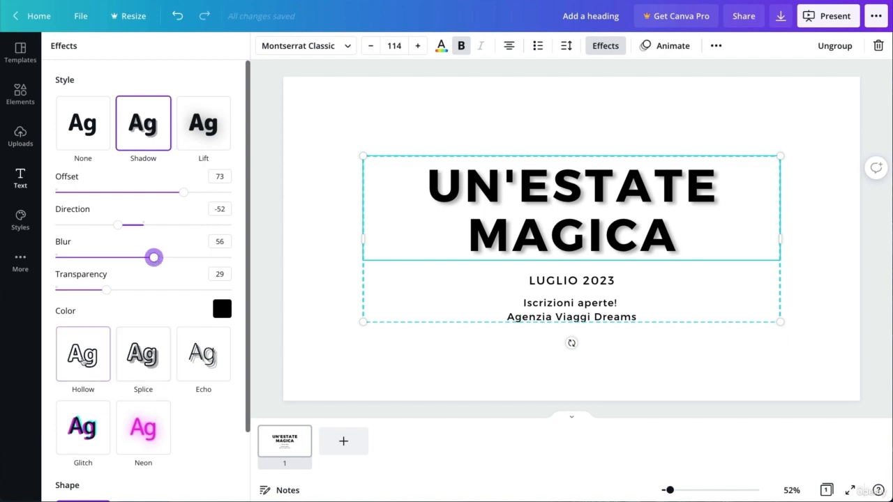
# Step: Try the Hollow, Splice and Echo effects one after another on the "Un'estate magica" title
pyautogui.click(95, 352)
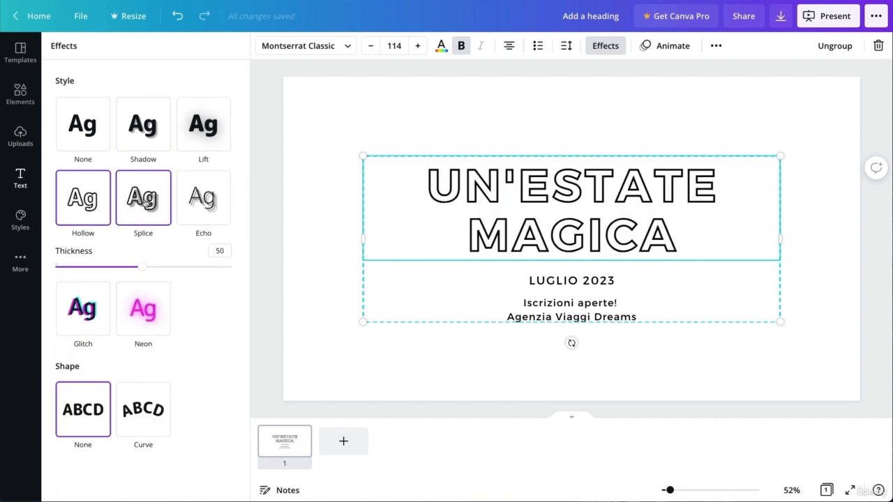
pyautogui.click(145, 204)
pyautogui.click(221, 209)
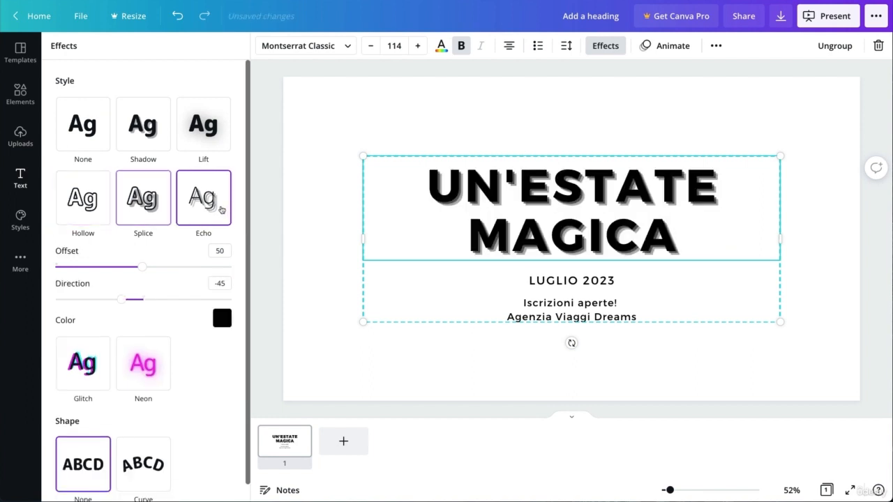
# Step: Apply the Glitch effect to the title with offset 54, direction 123 and the cyan-and-red colour pair
pyautogui.click(95, 355)
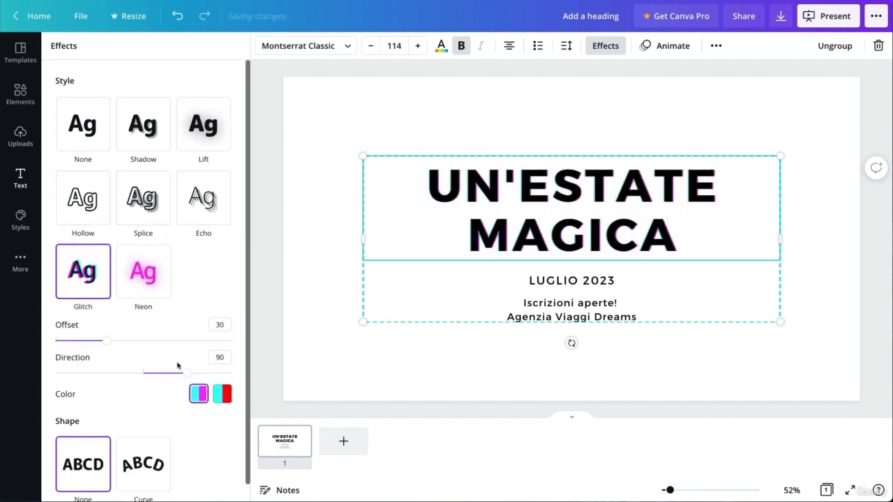
pyautogui.moveTo(107, 341); pyautogui.dragTo(150, 341)
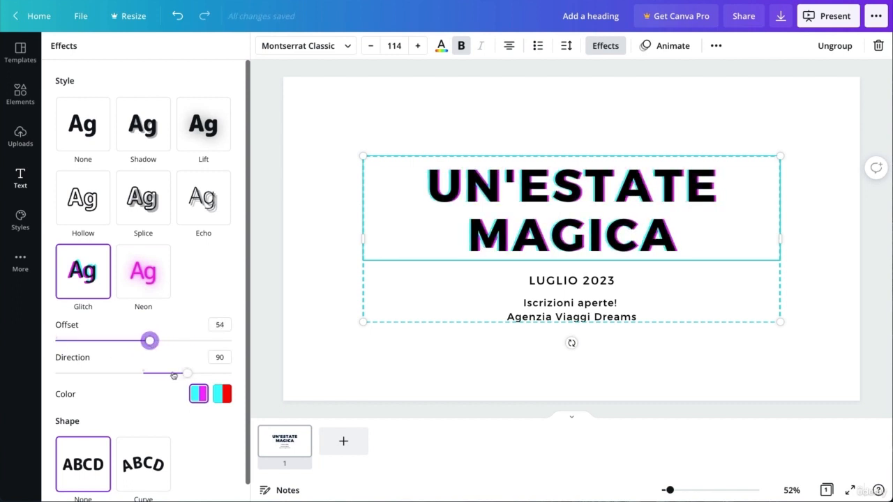
pyautogui.moveTo(173, 375); pyautogui.dragTo(203, 372)
pyautogui.click(222, 394)
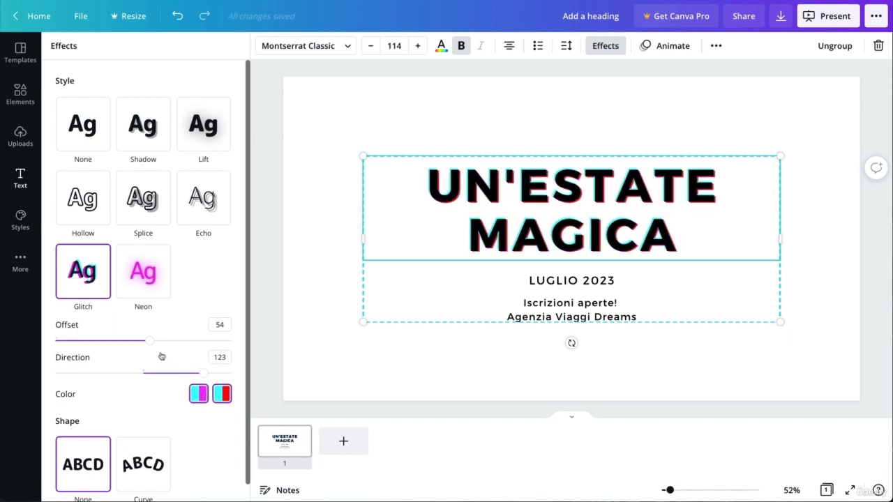
# Step: Apply the Neon effect to the title at intensity 1, and delete the whole "Un'estate magica" text combination
pyautogui.click(163, 261)
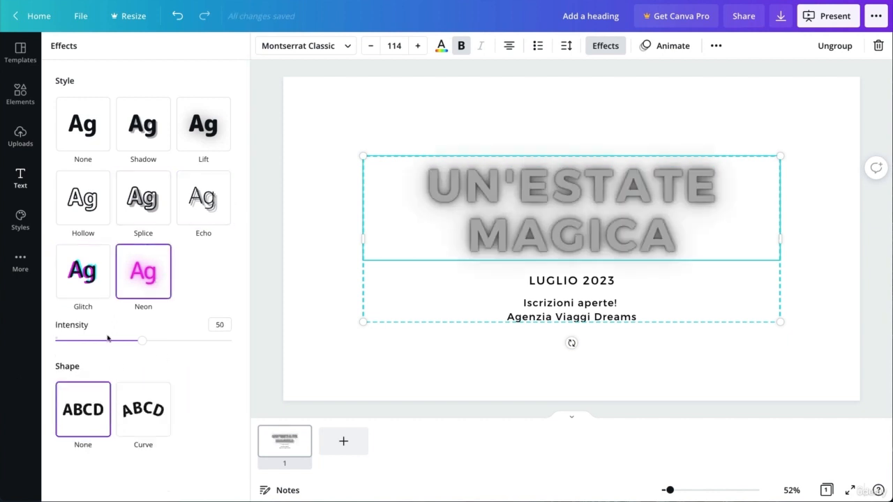
pyautogui.moveTo(146, 342); pyautogui.dragTo(33, 336)
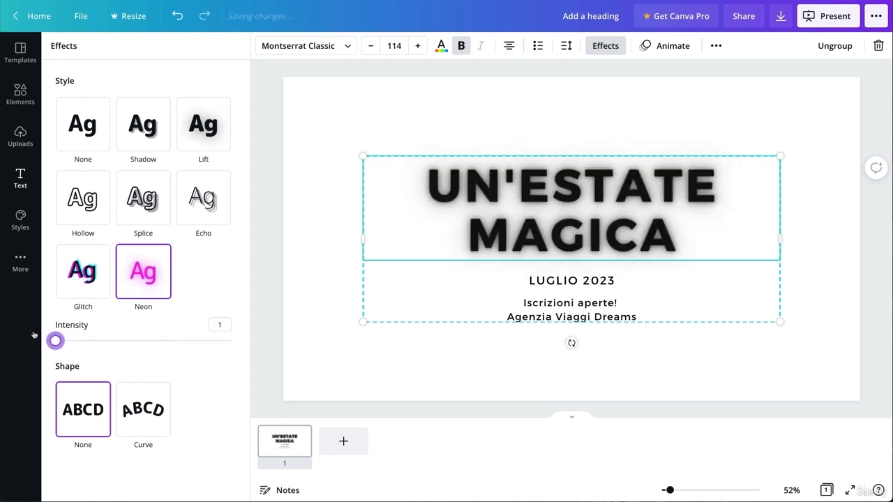
pyautogui.click(528, 126)
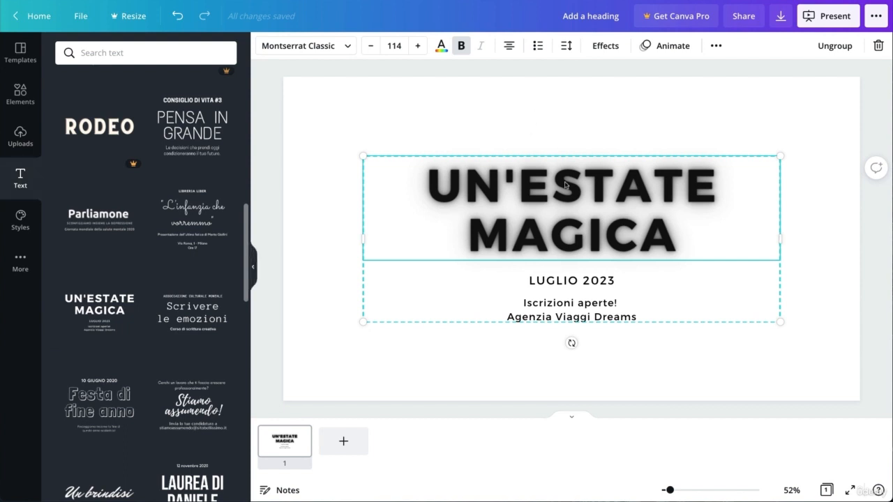
pyautogui.press('Delete')
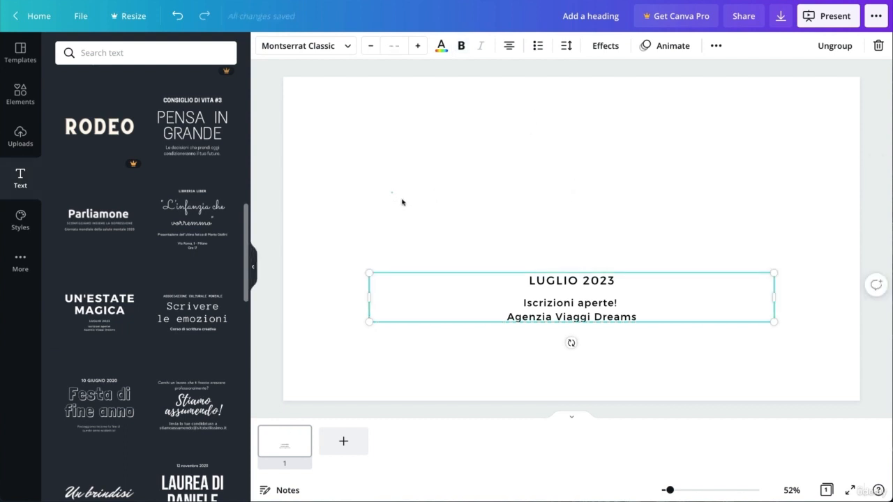
pyautogui.press('Delete')
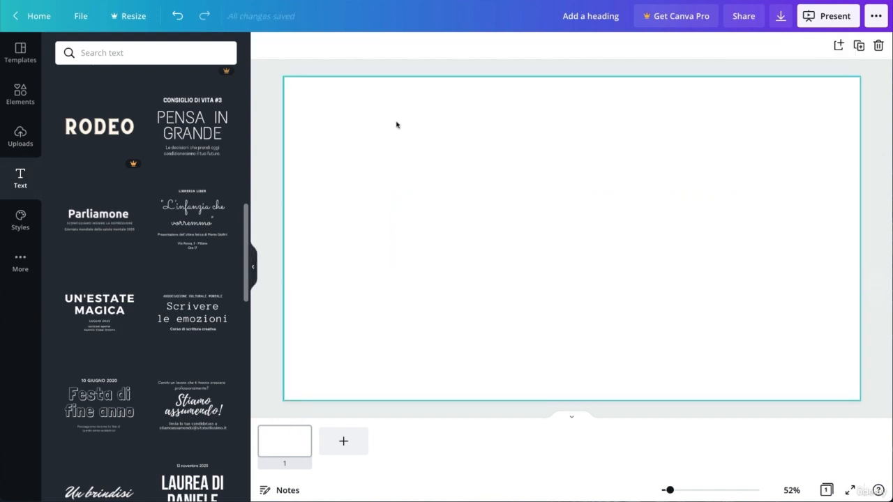
# Step: Place the "Un'estate magica" font combination on the empty page, scale it down to title size 118, and centre it horizontally
pyautogui.click(28, 92)
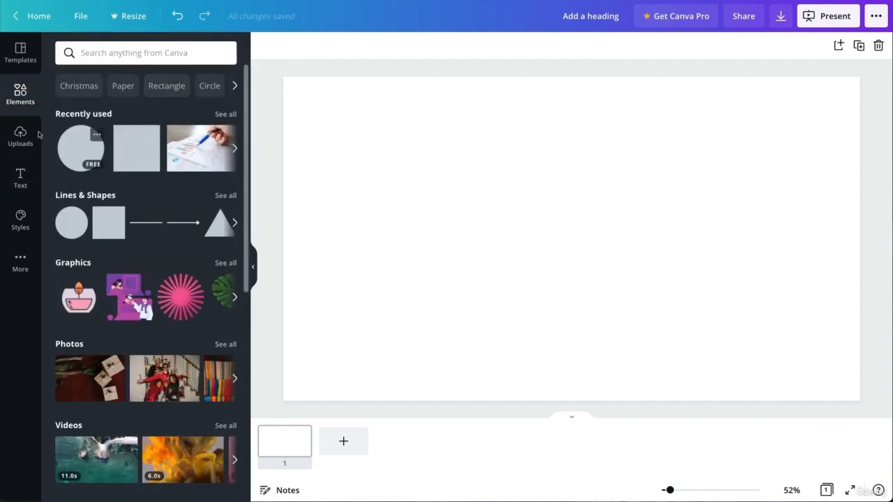
pyautogui.click(20, 178)
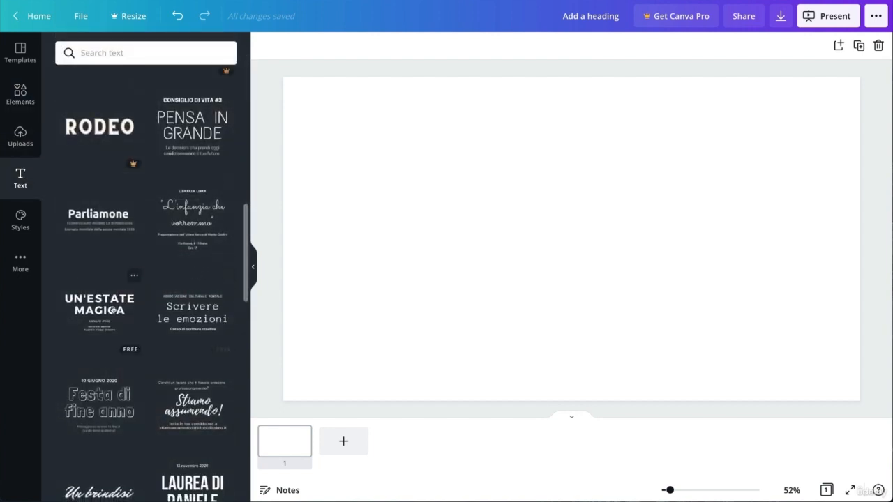
pyautogui.moveTo(113, 310); pyautogui.dragTo(433, 154)
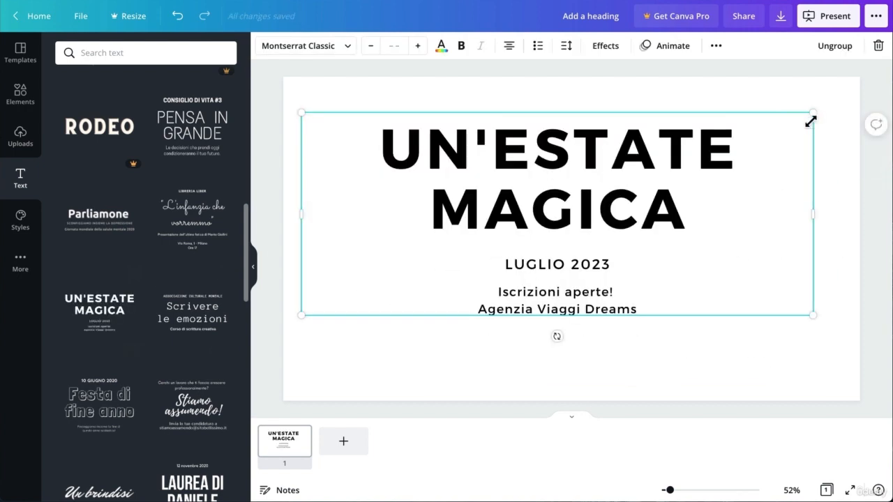
pyautogui.moveTo(811, 122); pyautogui.dragTo(725, 142)
pyautogui.moveTo(554, 192); pyautogui.dragTo(610, 196)
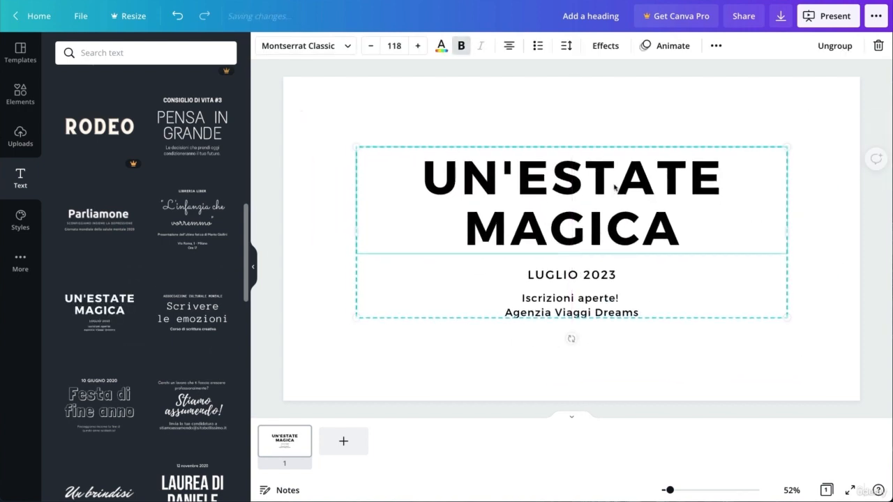
# Step: Lock the "Un'estate magica" text combination in place and try an area selection across it
pyautogui.click(717, 47)
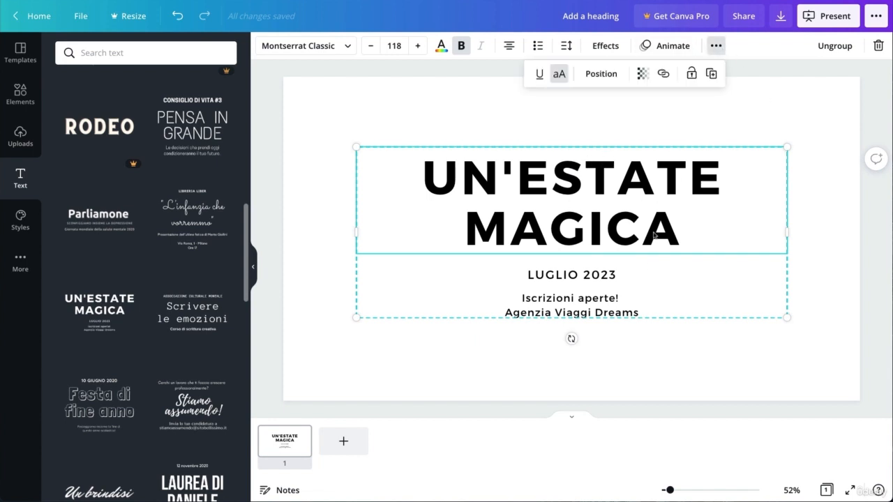
pyautogui.click(691, 74)
pyautogui.moveTo(794, 129); pyautogui.dragTo(561, 256)
# Step: Add a circle narrowed into a tall oval and a square, both overlapping the "Un'estate magica" text
pyautogui.click(15, 104)
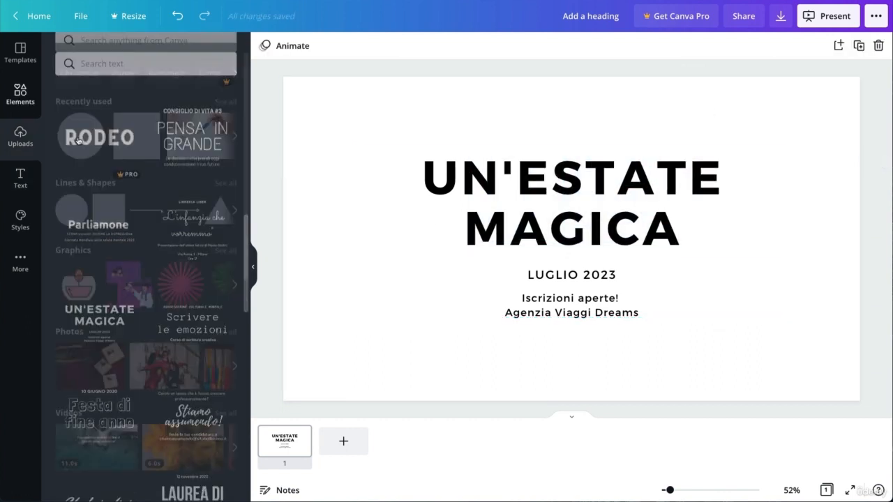
pyautogui.moveTo(81, 148); pyautogui.dragTo(419, 134)
pyautogui.moveTo(555, 187); pyautogui.dragTo(486, 187)
pyautogui.moveTo(127, 139); pyautogui.dragTo(587, 202)
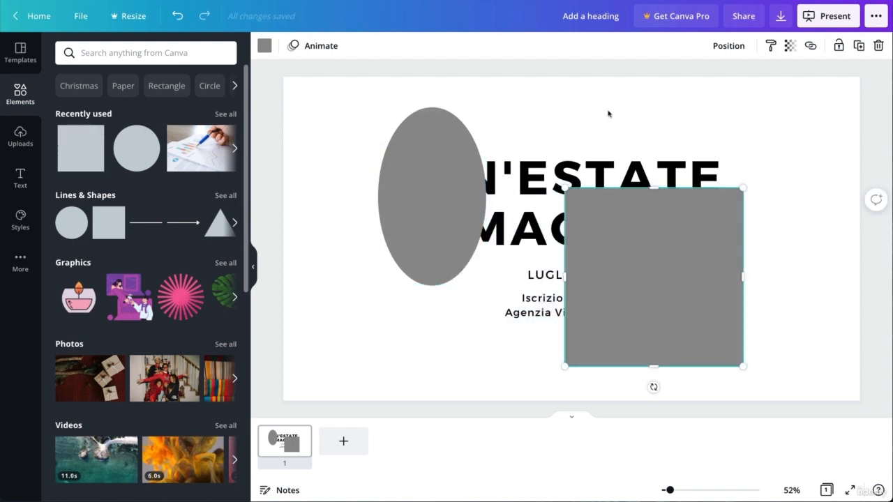
# Step: Move the grey oval up to the page's top edge, and shorten it from above into a nearly round shape
pyautogui.click(582, 123)
pyautogui.click(713, 242)
pyautogui.moveTo(464, 201); pyautogui.dragTo(470, 173)
pyautogui.click(583, 114)
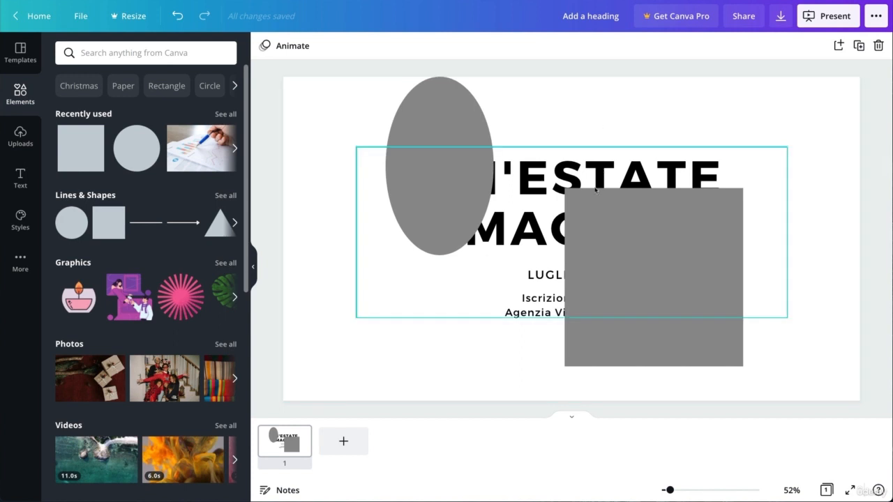
pyautogui.click(594, 228)
pyautogui.click(429, 138)
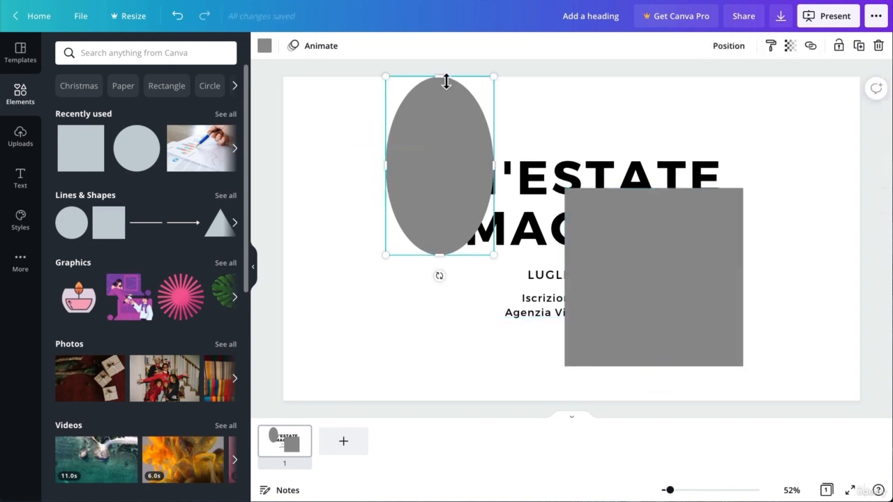
pyautogui.moveTo(446, 82); pyautogui.dragTo(447, 140)
pyautogui.click(651, 133)
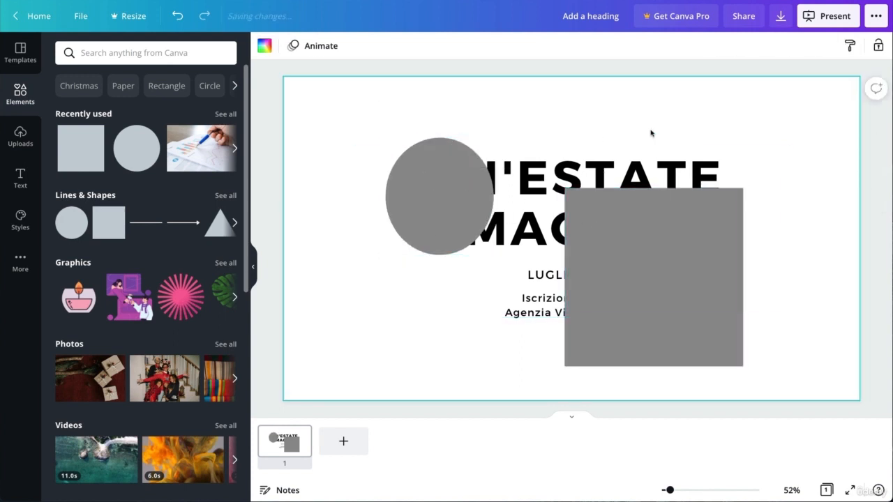